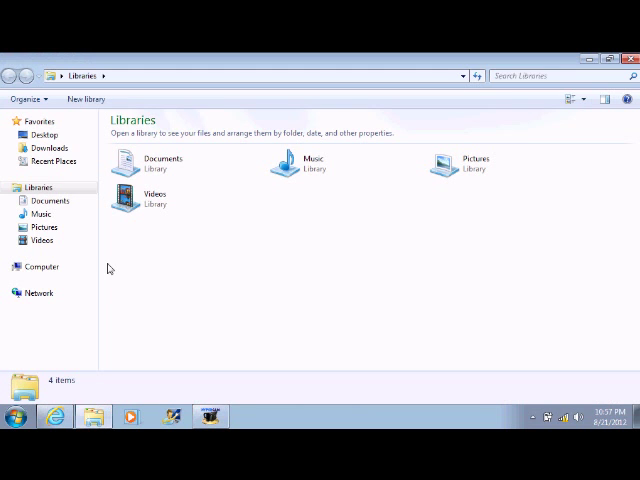
Step: Show the Computer view listing the eMachines (C:) hard drive
click(46, 268)
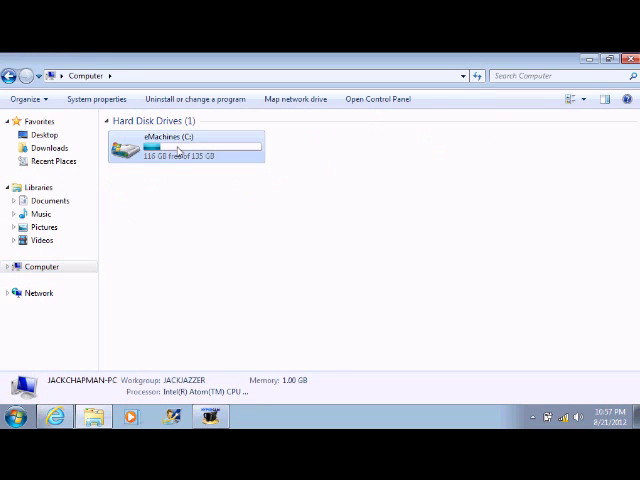
Step: Search the eMachines (C:) drive for netplwiz
double_click(178, 150)
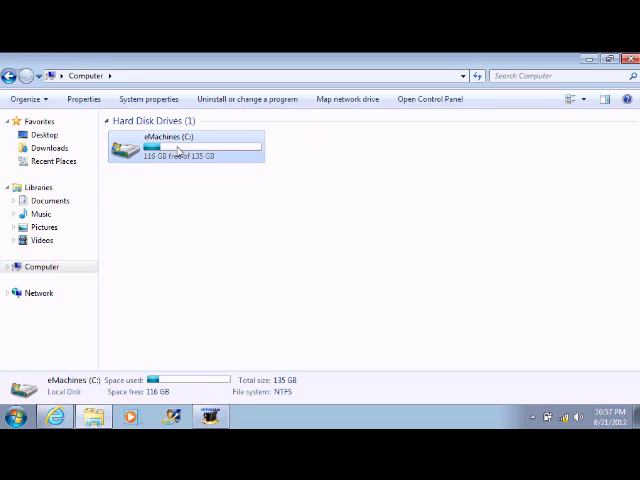
click(527, 74)
text(net)
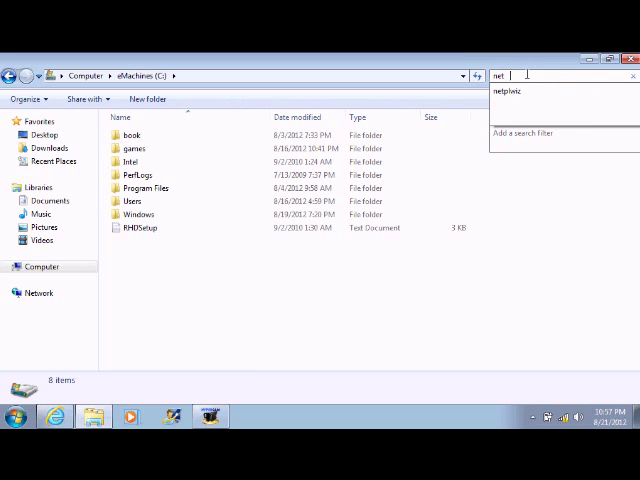
text(plwiz)
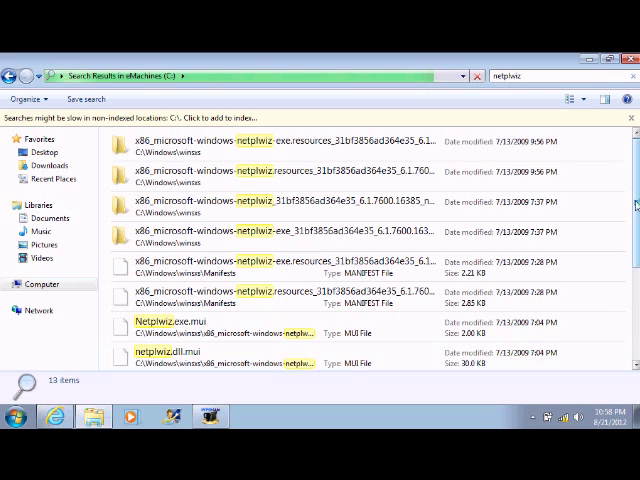
scroll(370, 250, down, 2)
scroll(370, 250, down, 3)
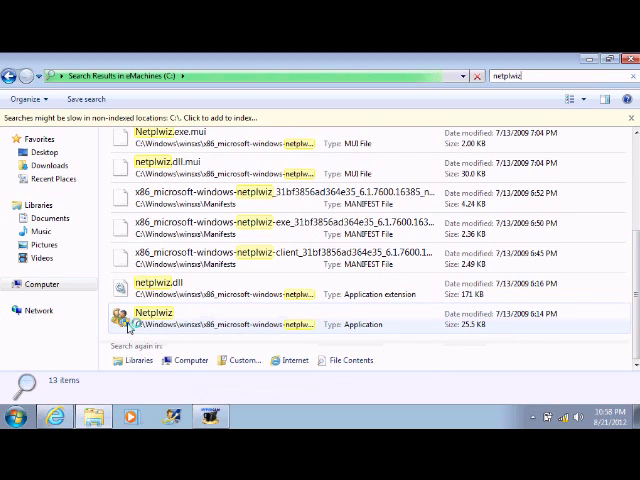
Step: Launch Netplwiz from the search results to open the User Accounts window
click(118, 326)
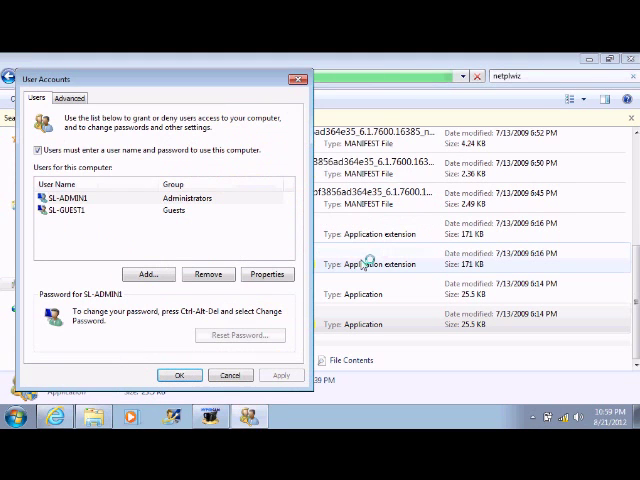
Step: Change SL-GUEST1's group membership from Guests to Administrator and apply it
click(187, 213)
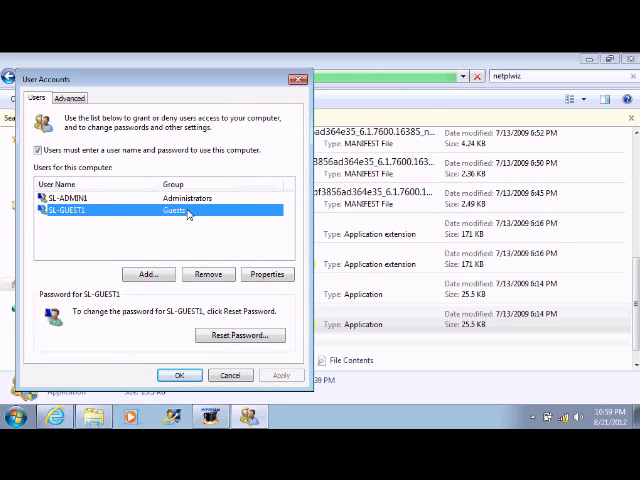
double_click(187, 213)
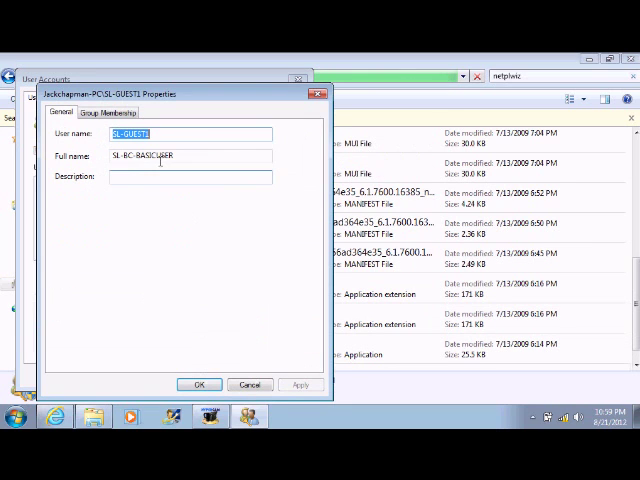
click(125, 116)
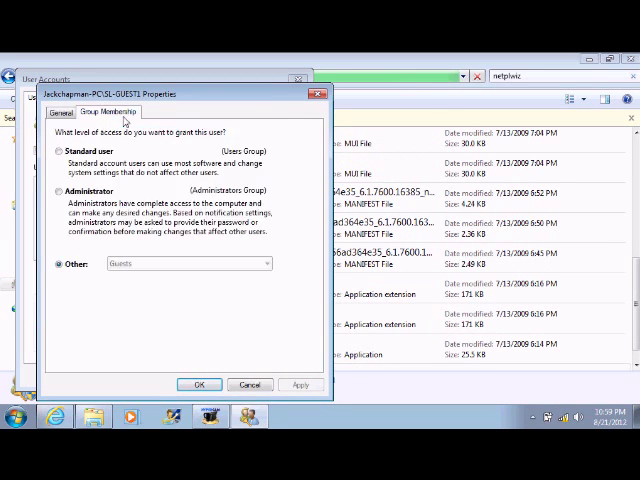
click(59, 191)
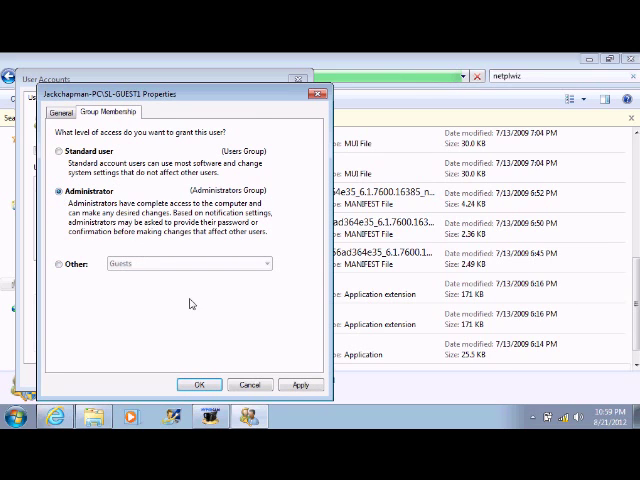
click(302, 388)
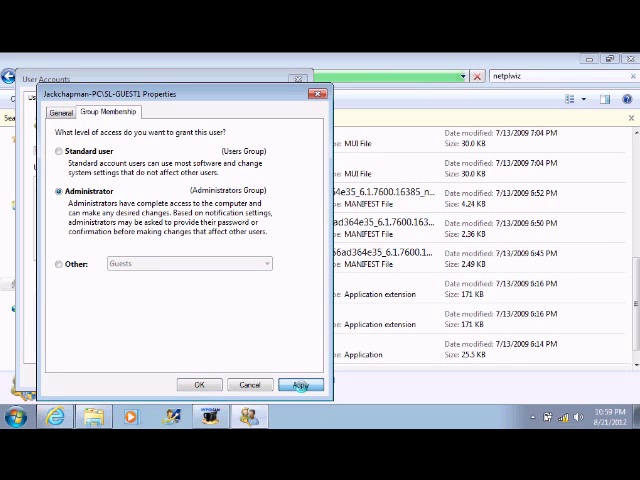
click(198, 389)
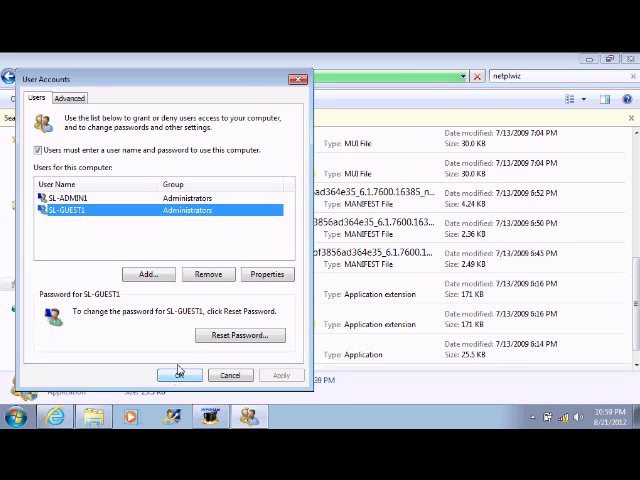
Step: Reopen SL-GUEST1's properties briefly, then close them again
click(199, 239)
click(103, 212)
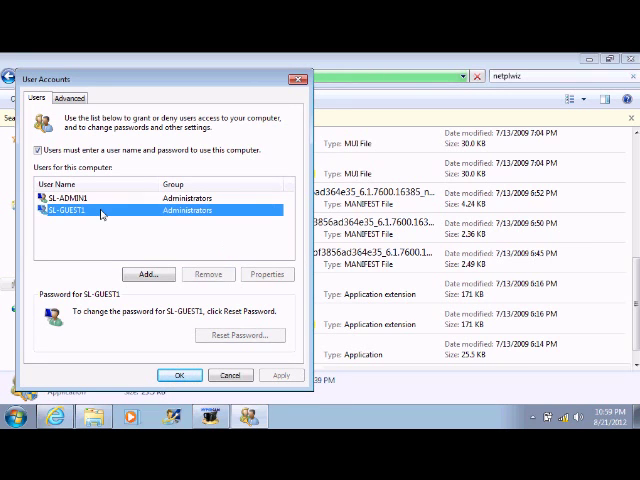
double_click(103, 212)
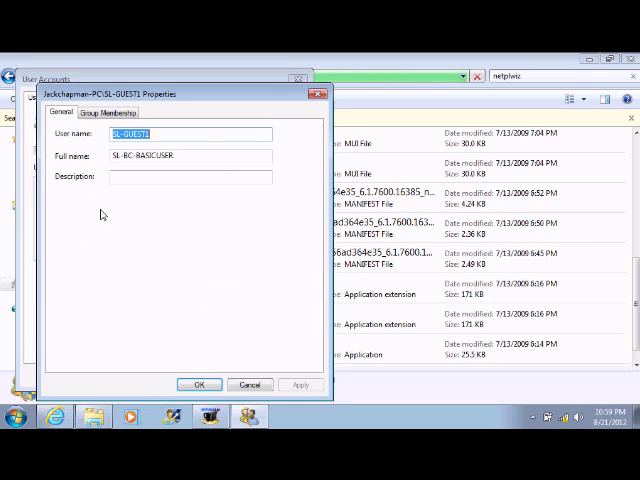
click(318, 95)
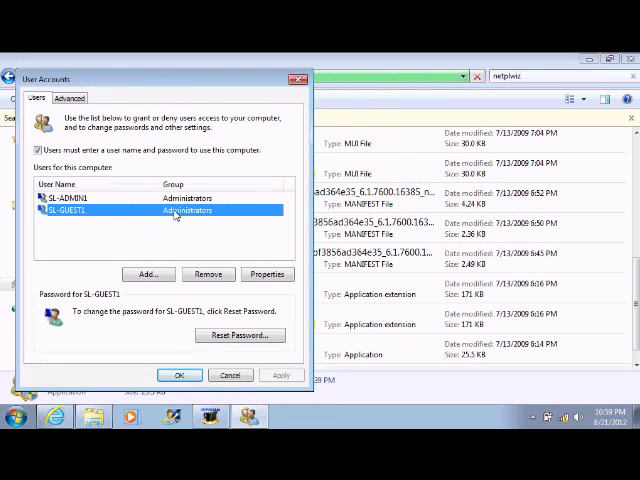
Step: Check SL-GUEST1's names and Administrator membership, then close Properties and User Accounts
double_click(175, 215)
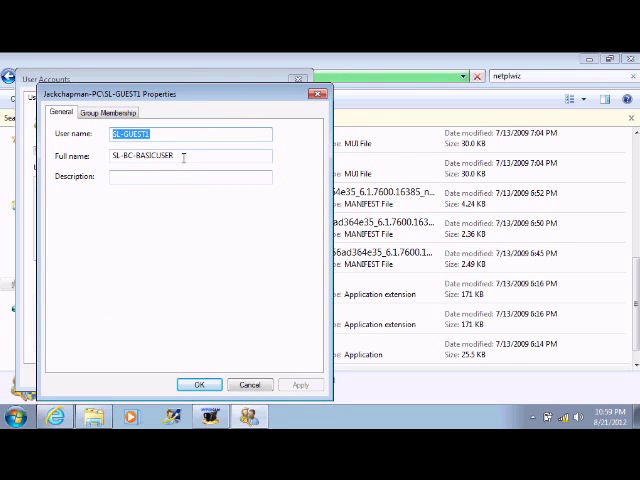
drag(183, 157, 104, 150)
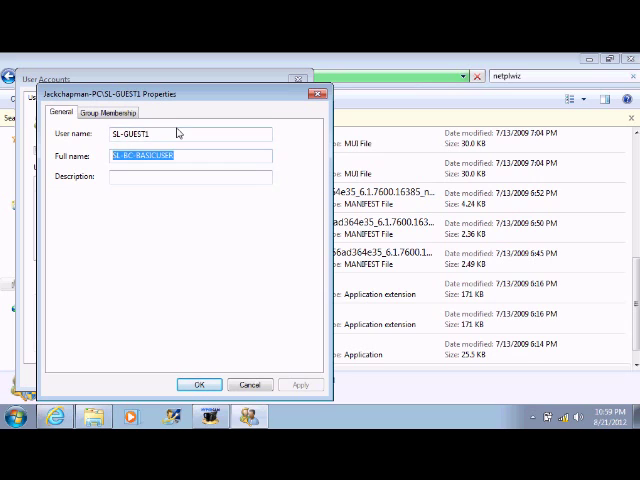
drag(177, 133, 64, 143)
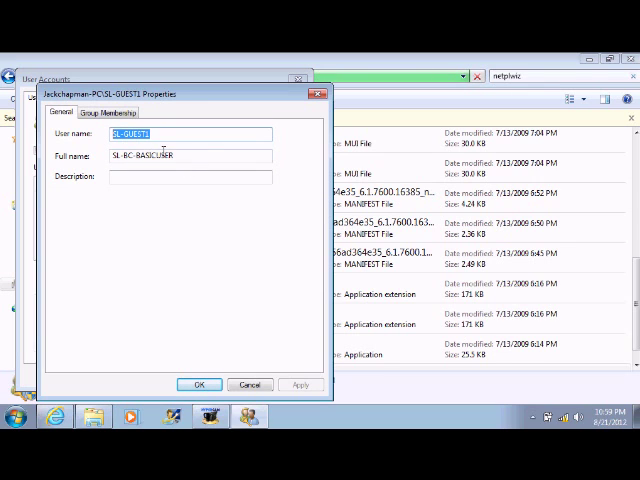
drag(193, 157, 98, 149)
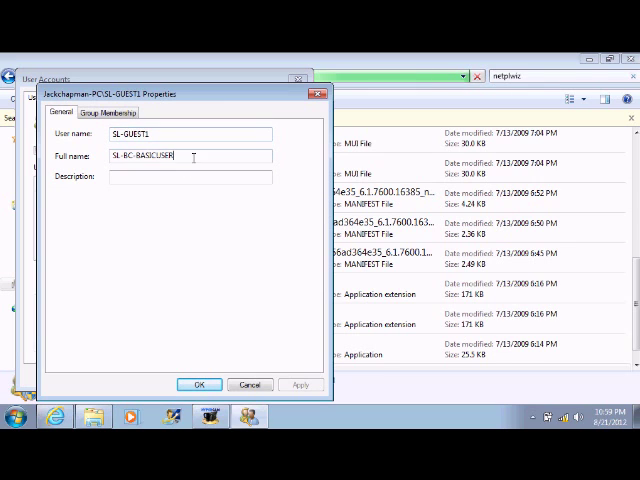
click(107, 113)
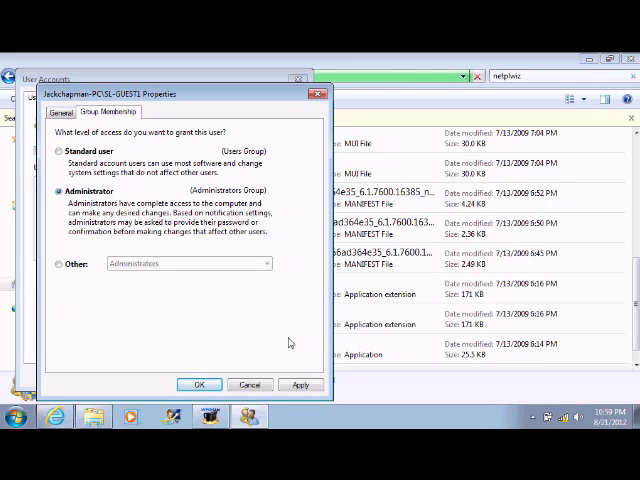
click(317, 93)
click(299, 80)
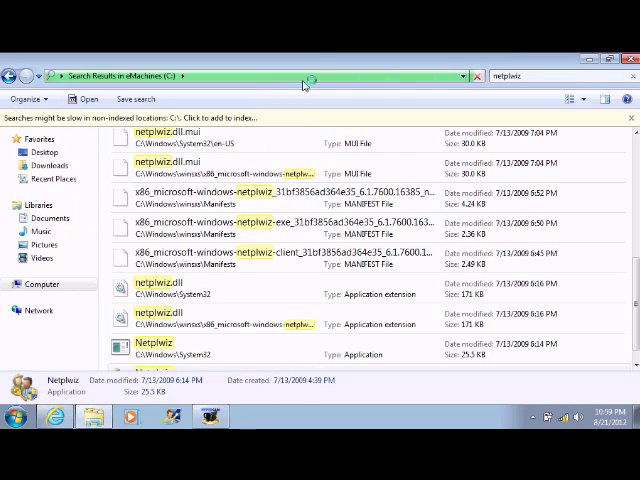